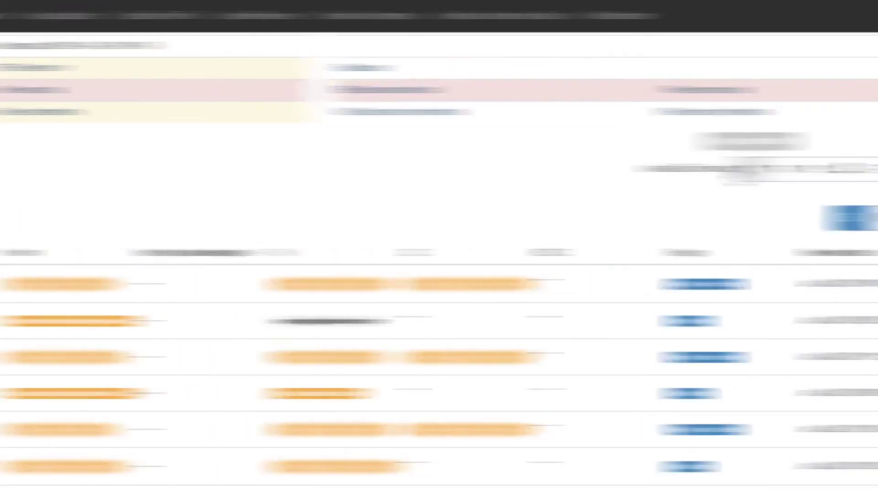
Step: Create an email filter with a rule for subjects that contain (case insensitive) "audit"
{"action": "left_click", "coordinate": [673, 170]}
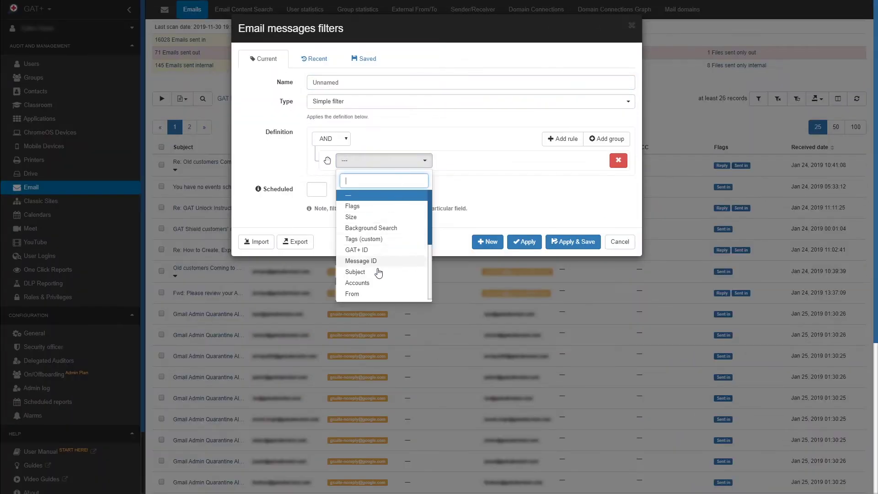
{"action": "left_click", "coordinate": [379, 270]}
{"action": "left_click", "coordinate": [463, 164]}
{"action": "left_click", "coordinate": [478, 265]}
{"action": "left_click", "coordinate": [357, 177]}
Step: Add a rule for a sent date after Oct 1, 2019 00:00 and apply the email filter
{"action": "left_click", "coordinate": [563, 139]}
{"action": "left_click", "coordinate": [384, 198]}
{"action": "scroll", "coordinate": [359, 289], "scroll_direction": "down", "scroll_amount": 3}
{"action": "left_click", "coordinate": [359, 291]}
{"action": "left_click", "coordinate": [463, 197]}
{"action": "left_click", "coordinate": [450, 268]}
{"action": "triple_click", "coordinate": [555, 198]}
{"action": "type", "text": "Oct 1, 2019 00:00"}
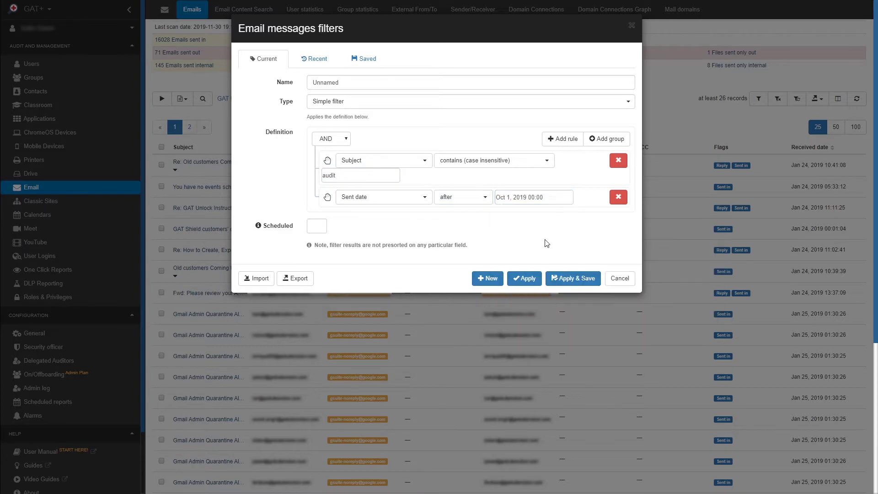
{"action": "left_click", "coordinate": [523, 278]}
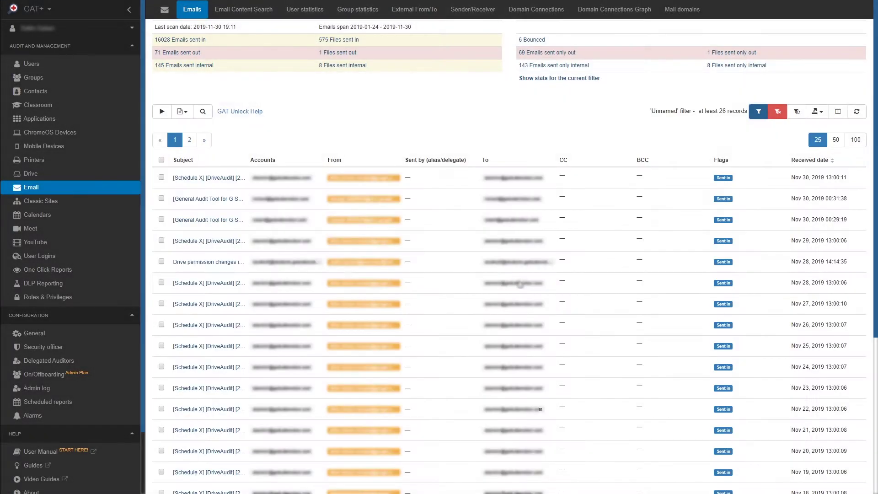
Step: Calculate the stats for the current filter and check the export options for the filtered emails
{"action": "left_click", "coordinate": [539, 80]}
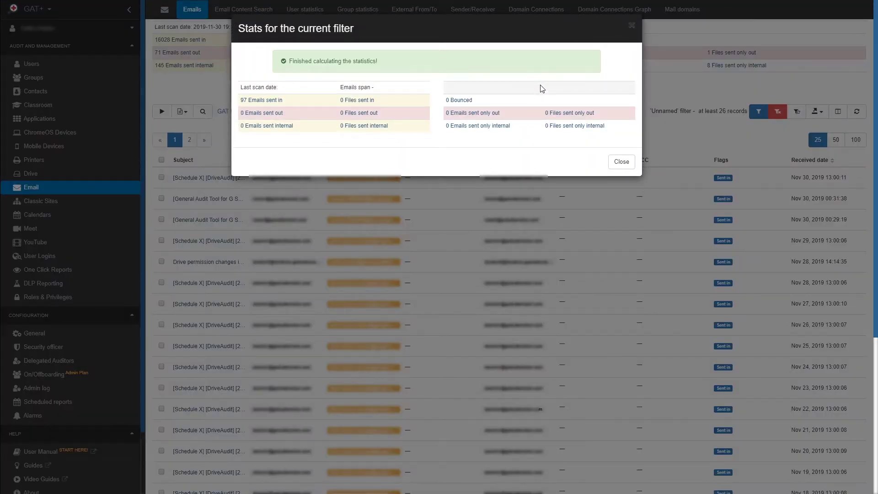
{"action": "left_click", "coordinate": [620, 162]}
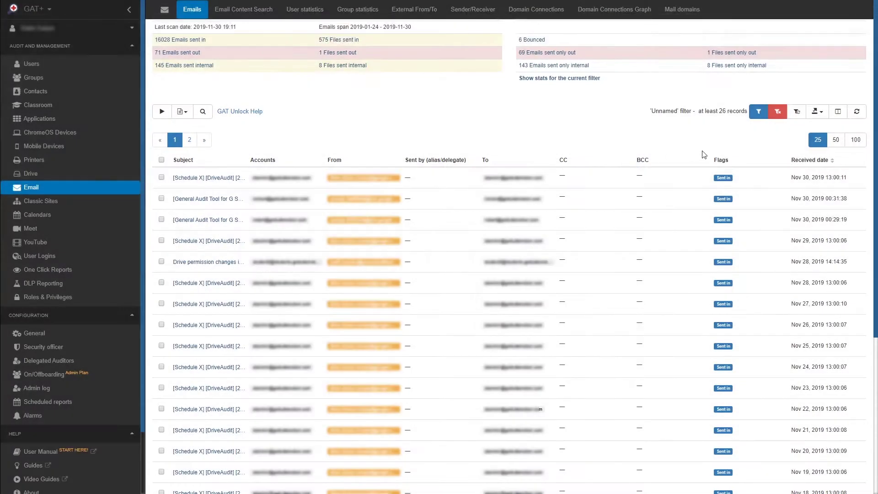
{"action": "left_click", "coordinate": [816, 112]}
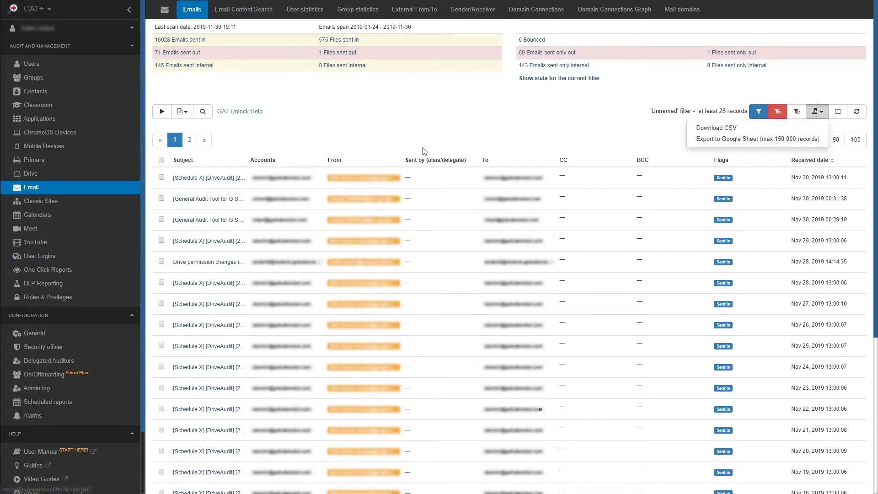
{"action": "left_click", "coordinate": [310, 146]}
Step: Select the two newest filtered emails and start a new access permission request for them
{"action": "left_click", "coordinate": [161, 199]}
{"action": "left_click", "coordinate": [161, 178]}
{"action": "left_click", "coordinate": [179, 117]}
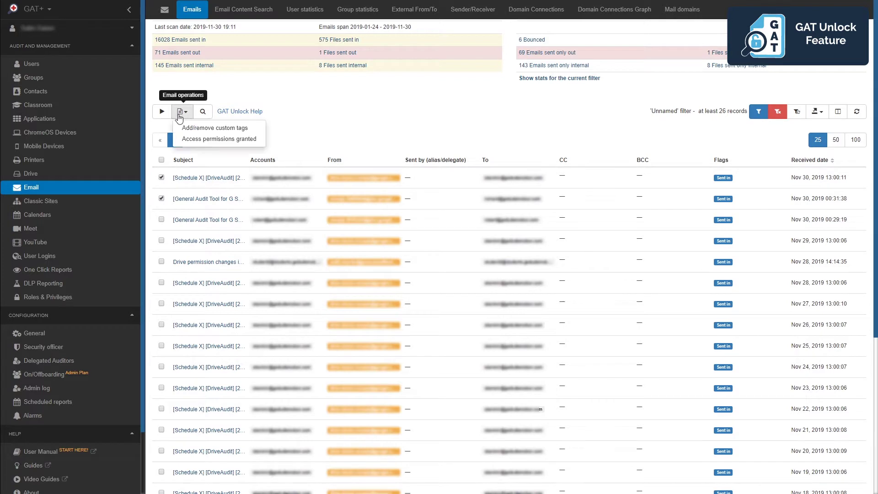
{"action": "left_click", "coordinate": [196, 140]}
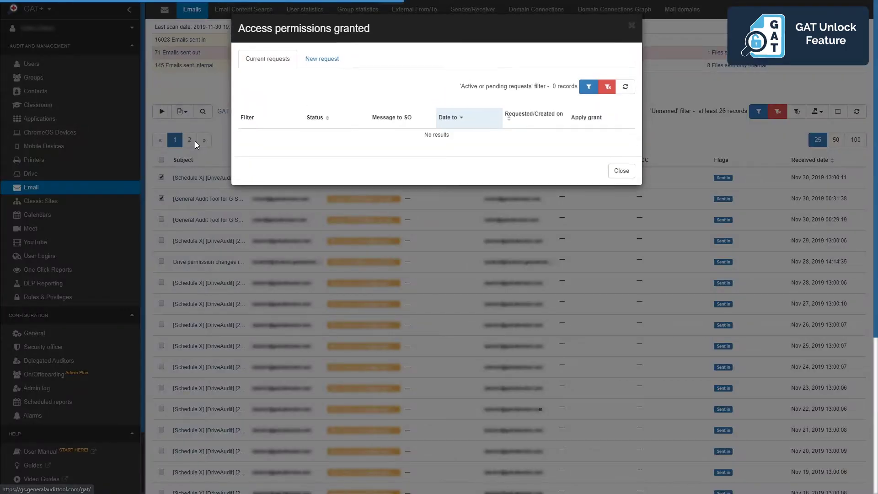
{"action": "left_click", "coordinate": [322, 64]}
Step: Request access until 07/12/2019 with permission to remove, add the message "Removing Spam" and send the request
{"action": "left_click", "coordinate": [626, 95]}
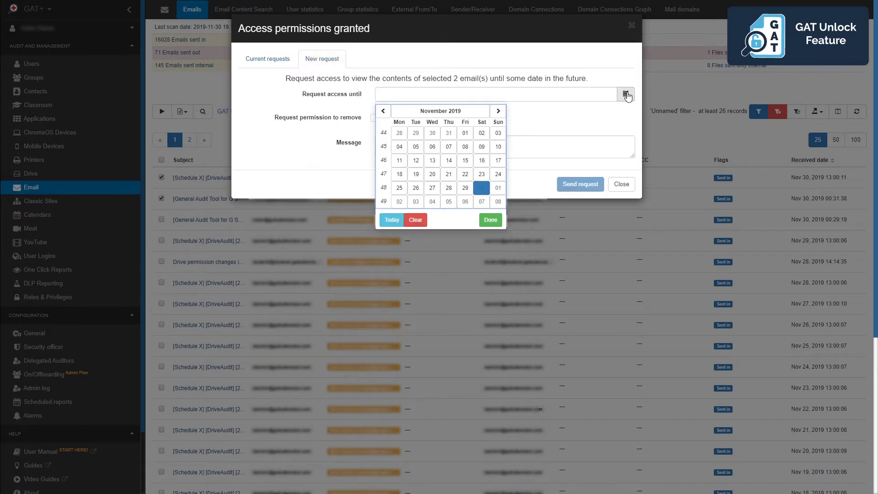
{"action": "left_click", "coordinate": [481, 202]}
{"action": "left_click", "coordinate": [374, 118]}
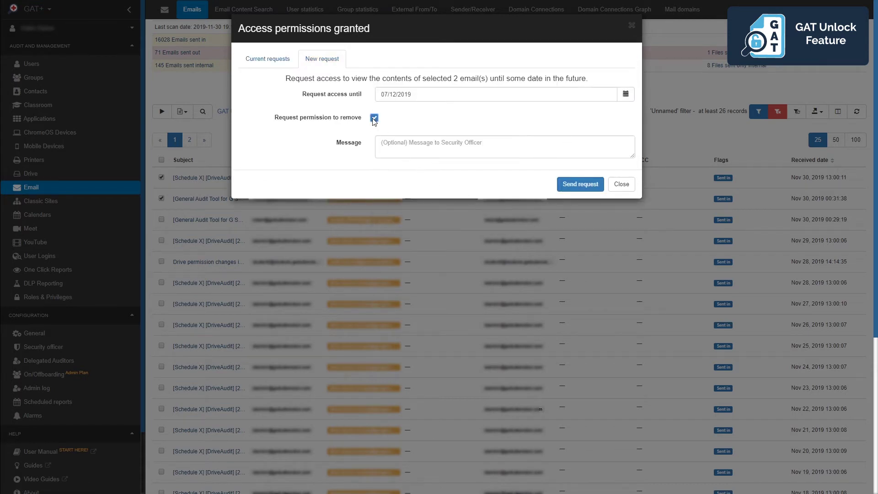
{"action": "left_click", "coordinate": [510, 143]}
{"action": "type", "text": "Removing Spam"}
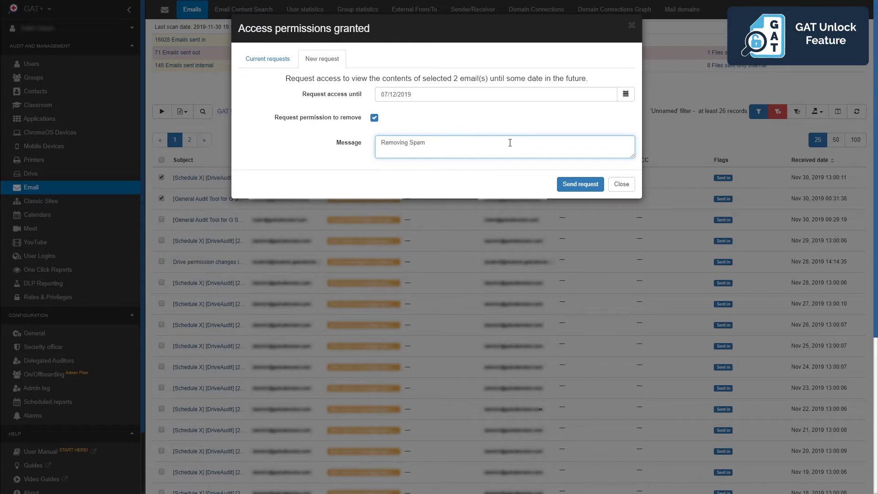
{"action": "left_click", "coordinate": [580, 184]}
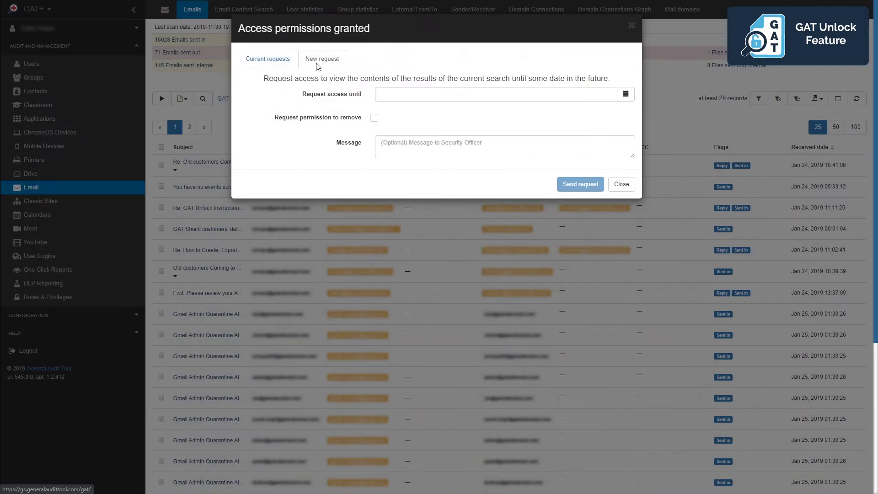
Step: Apply the granted "Removing Spam" access request and show the available actions for the first unlocked email
{"action": "left_click", "coordinate": [270, 64]}
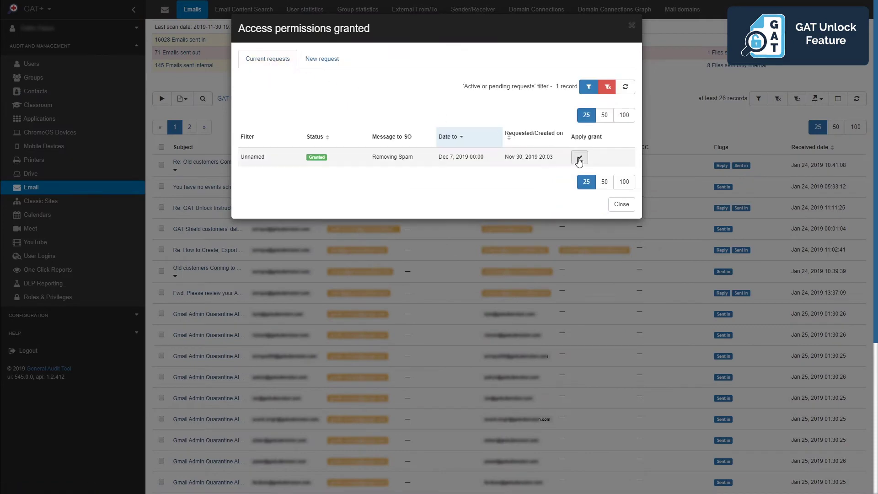
{"action": "left_click", "coordinate": [579, 158]}
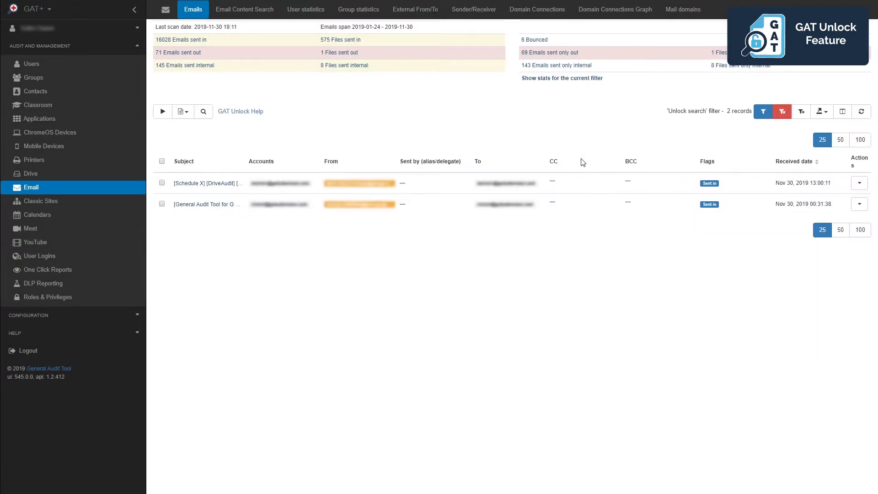
{"action": "left_click", "coordinate": [859, 183]}
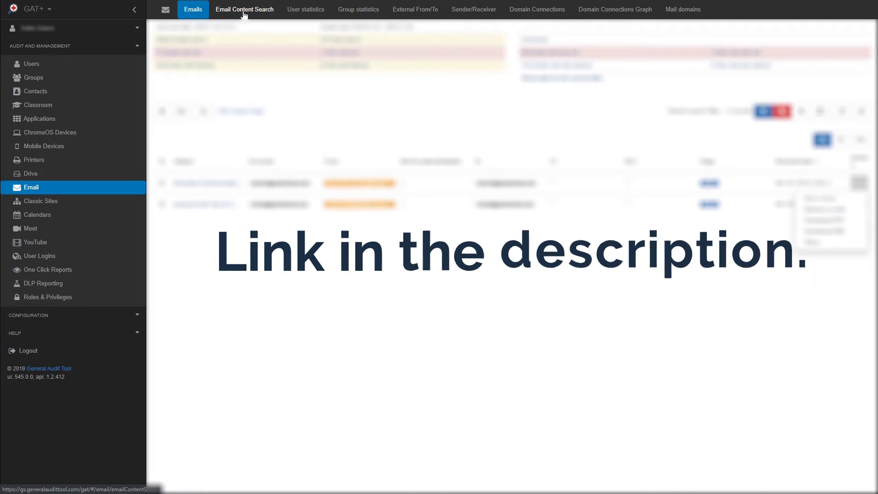
Step: Filter the daily user statistics by one user's email account and the date 2019-11-28
{"action": "left_click", "coordinate": [310, 15]}
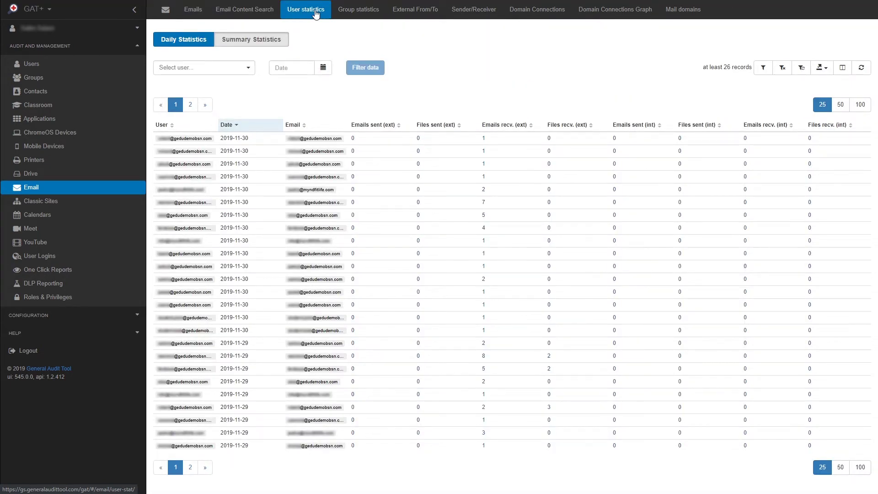
{"action": "left_click", "coordinate": [215, 67]}
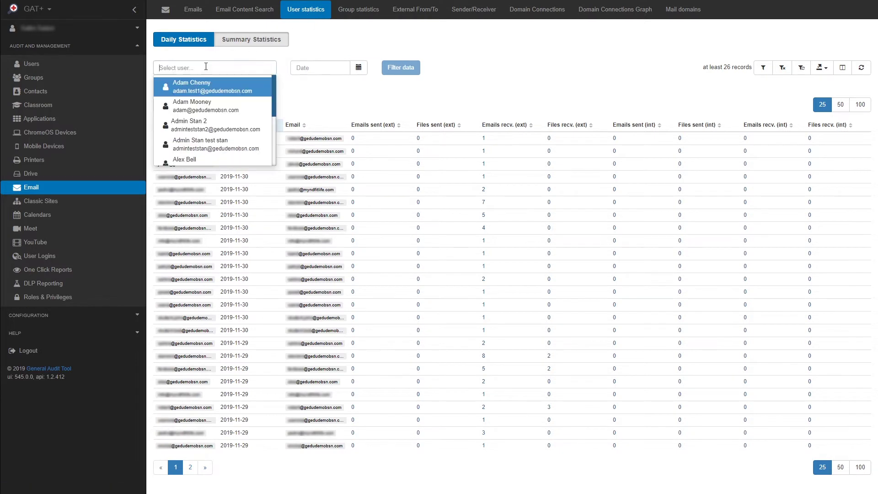
{"action": "type", "text": "ferdows"}
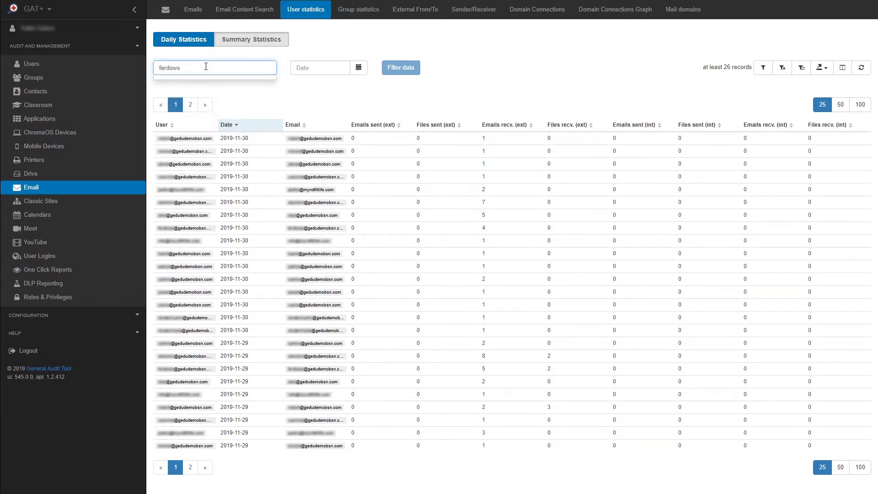
{"action": "left_click", "coordinate": [199, 123]}
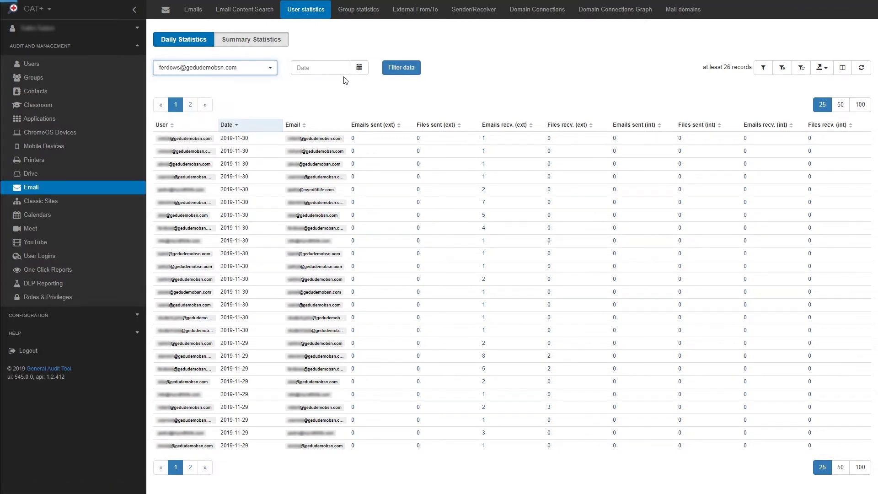
{"action": "left_click", "coordinate": [354, 72]}
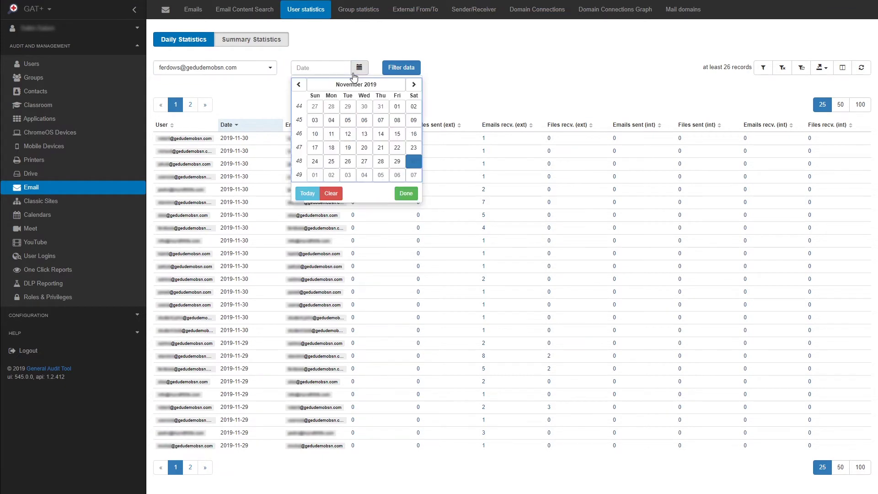
{"action": "left_click", "coordinate": [380, 161]}
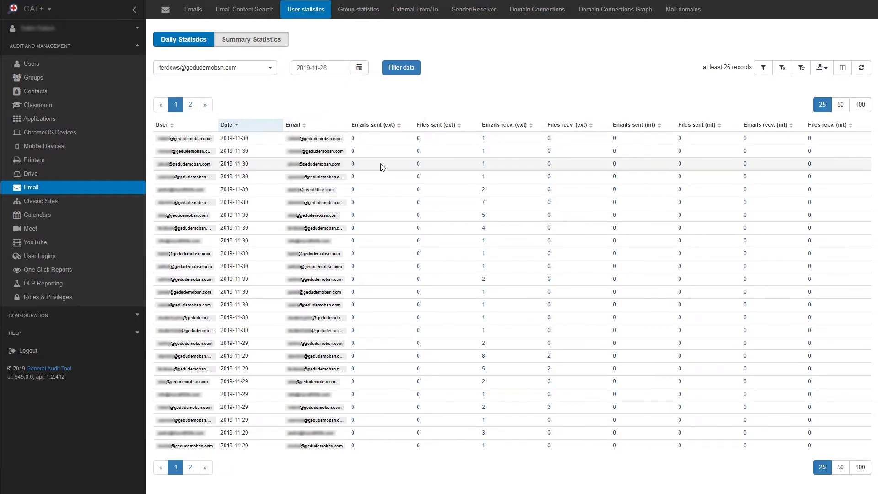
{"action": "left_click", "coordinate": [405, 73]}
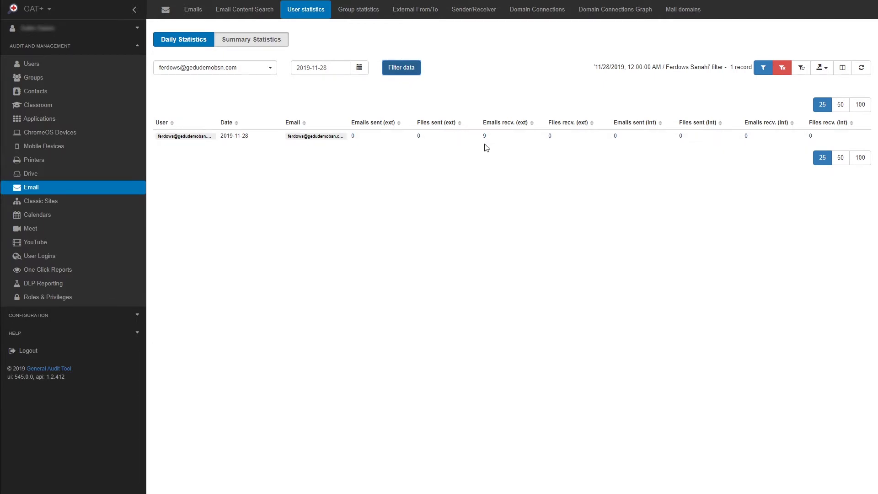
Step: Show the summary user statistics filtered by the same user
{"action": "left_click", "coordinate": [245, 46]}
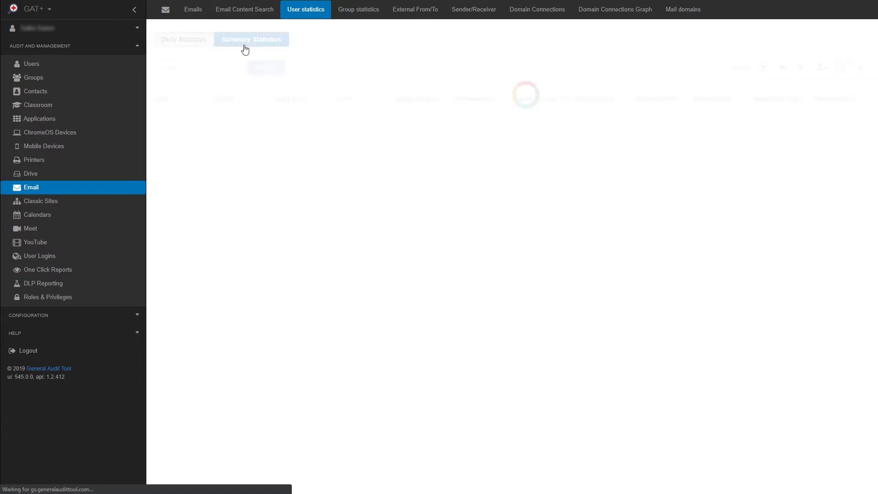
{"action": "left_click", "coordinate": [295, 76]}
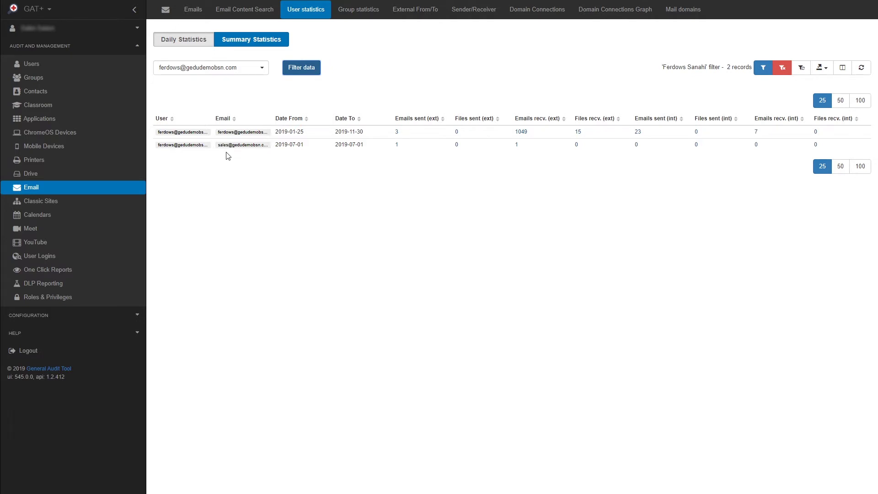
Step: Examine the daily and summary group statistics and the date range filter of the summary
{"action": "left_click", "coordinate": [358, 17]}
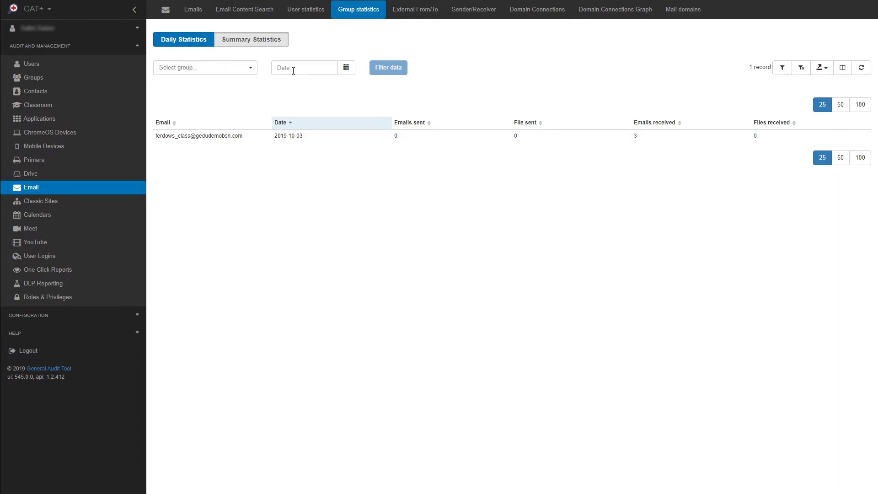
{"action": "left_click", "coordinate": [253, 46]}
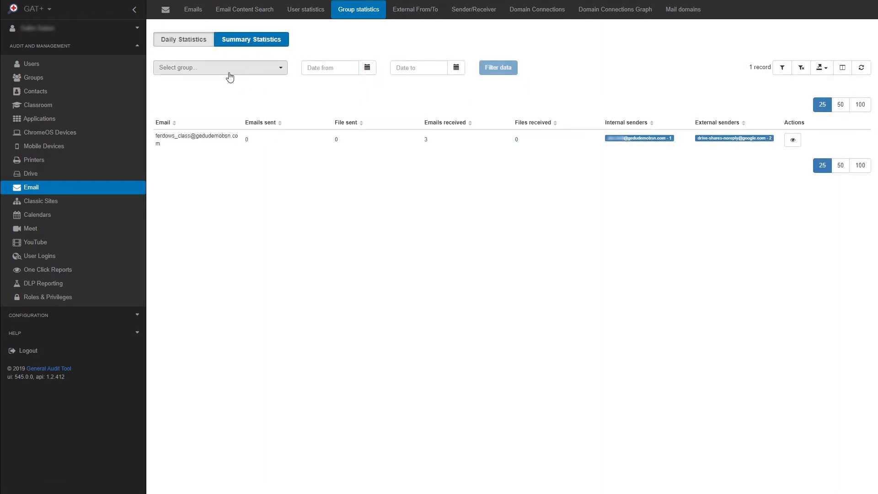
{"action": "left_click", "coordinate": [454, 73]}
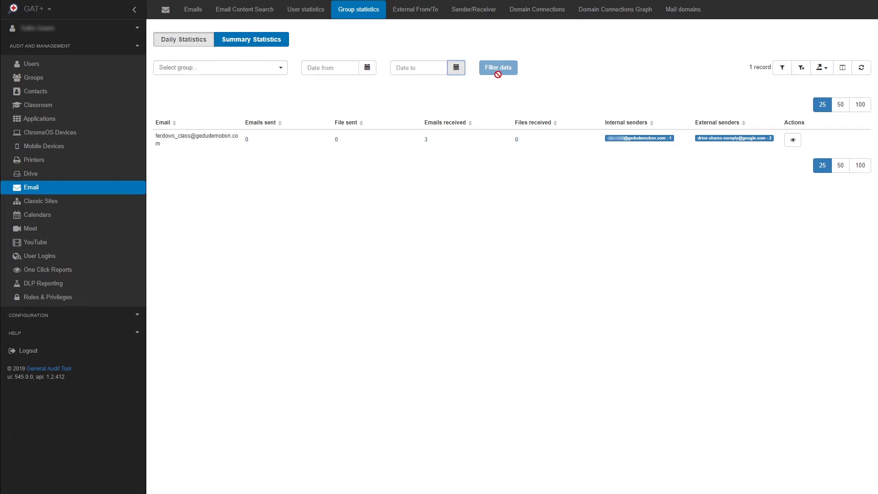
Step: Replace the "Is external" rule of the External From/To filter with a rule for "bsn.ie" and apply it
{"action": "left_click", "coordinate": [418, 18]}
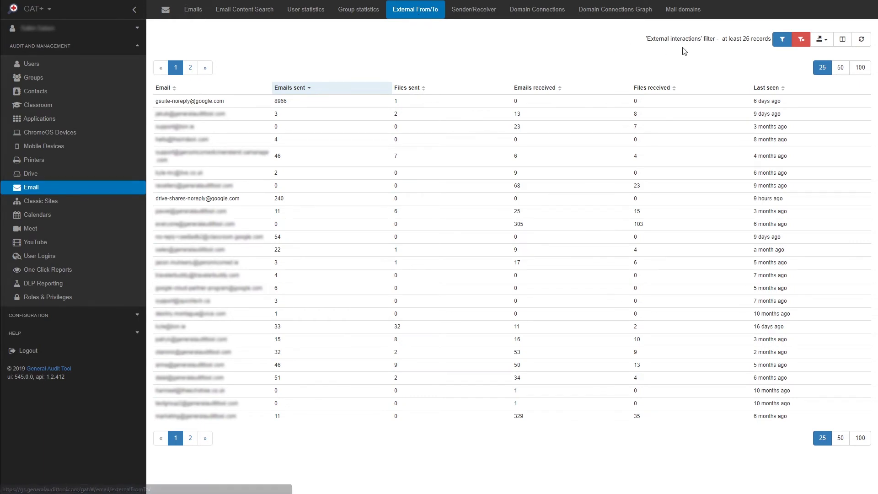
{"action": "left_click", "coordinate": [780, 38]}
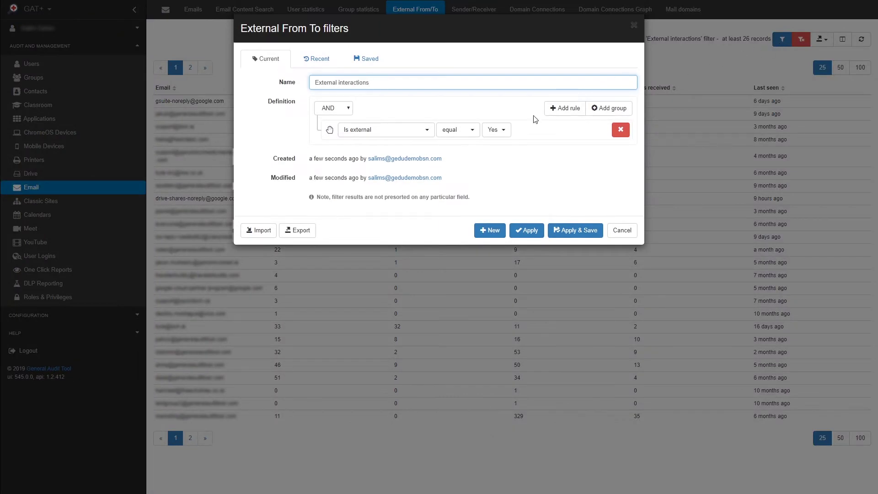
{"action": "left_click", "coordinate": [620, 131]}
{"action": "left_click", "coordinate": [556, 112]}
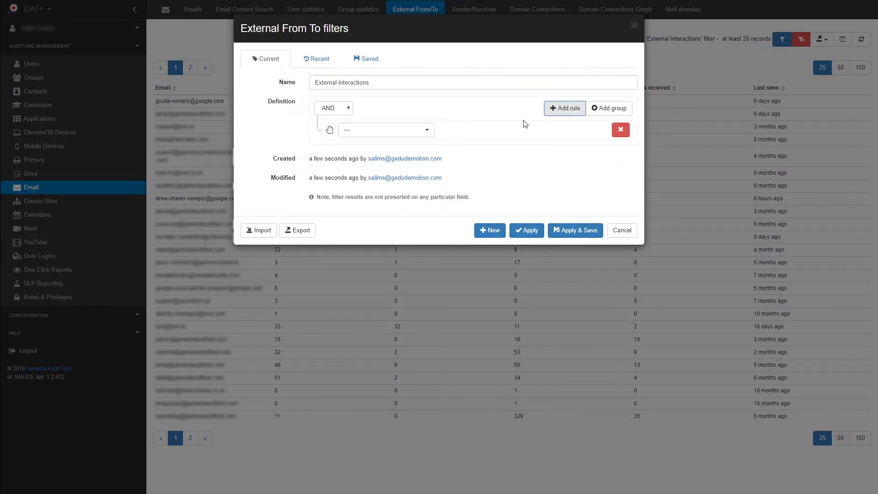
{"action": "left_click", "coordinate": [410, 130]}
{"action": "left_click", "coordinate": [361, 188]}
{"action": "left_click", "coordinate": [374, 145]}
{"action": "type", "text": "bsn.ie"}
{"action": "left_click", "coordinate": [526, 244]}
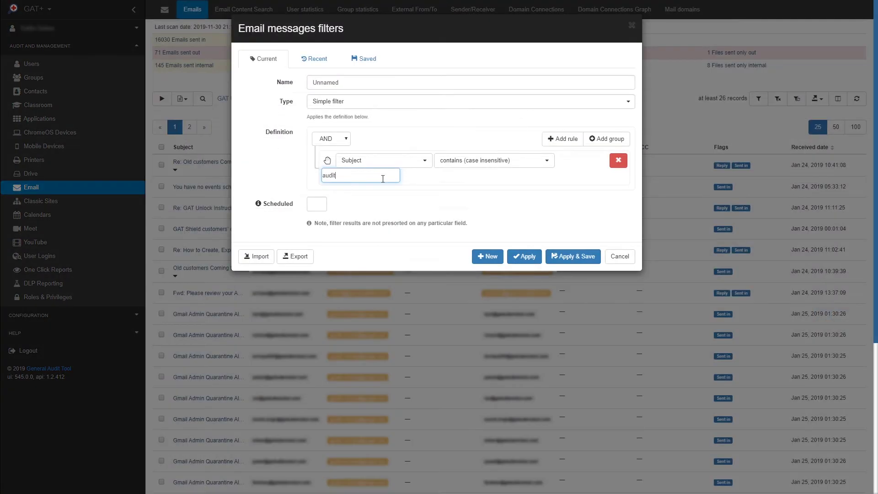
Step: Apply the email filter for subjects containing "audit" and show the External From/To statistics for the filtered emails
{"action": "left_click", "coordinate": [525, 257]}
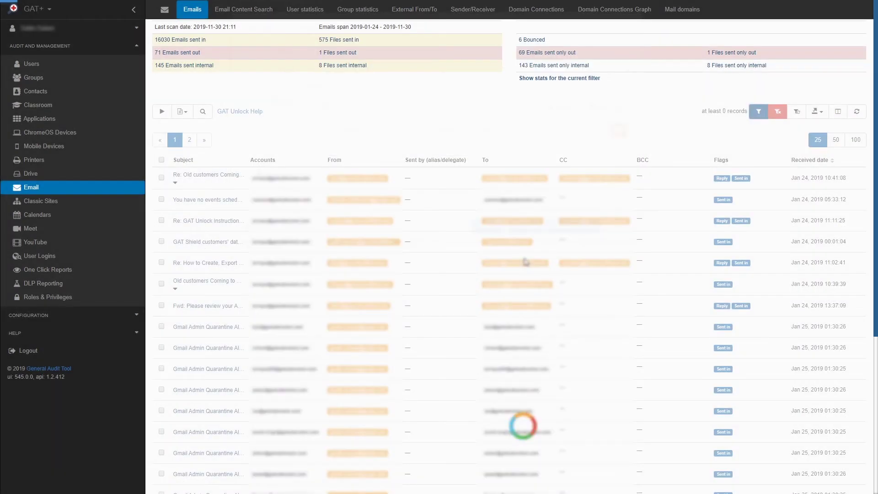
{"action": "left_click", "coordinate": [408, 19]}
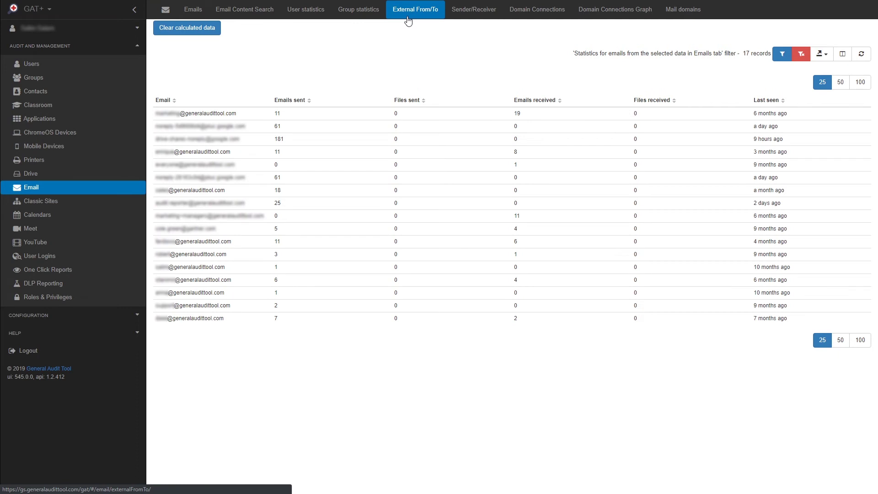
Step: Show the Sender/Receiver statistics for the filtered emails and the export options for the internal receivers
{"action": "left_click", "coordinate": [474, 20]}
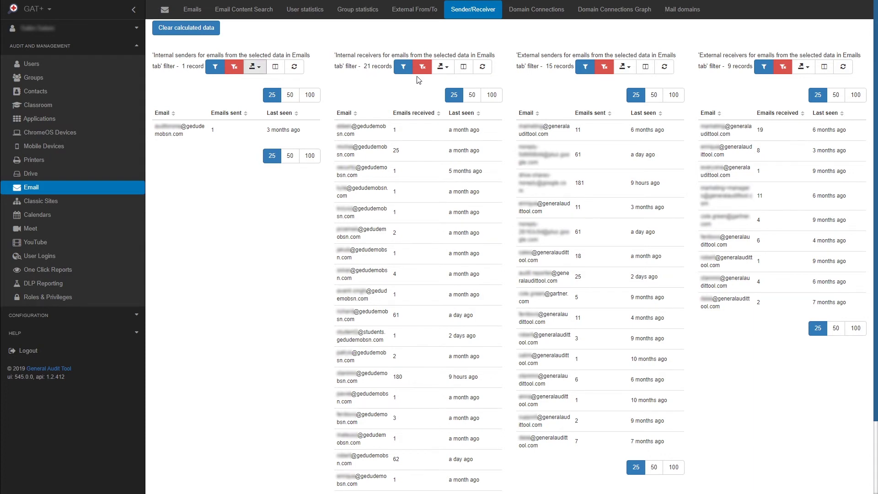
{"action": "left_click", "coordinate": [442, 66]}
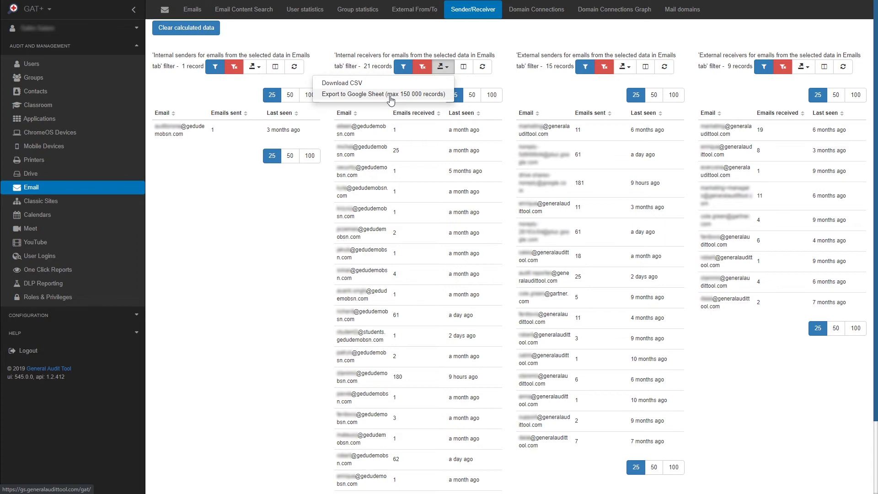
Step: In a new filter for the domain connections, set a rule for sender domain equal to "gedudemobsn.com"
{"action": "left_click", "coordinate": [535, 10]}
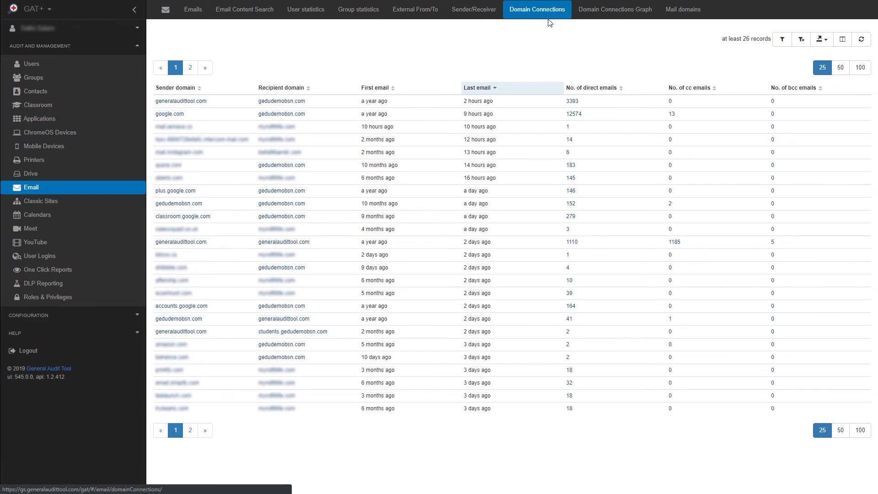
{"action": "left_click", "coordinate": [781, 40]}
{"action": "left_click", "coordinate": [363, 134]}
{"action": "left_click", "coordinate": [366, 175]}
{"action": "left_click", "coordinate": [360, 144]}
{"action": "type", "text": "gedudemobsn.com"}
Step: Add a second rule for recipient domain equal to "bsn.ie" and apply the Domain Connections filter
{"action": "left_click", "coordinate": [564, 109]}
{"action": "left_click", "coordinate": [393, 167]}
{"action": "left_click", "coordinate": [396, 223]}
{"action": "type", "text": "bsn.ie"}
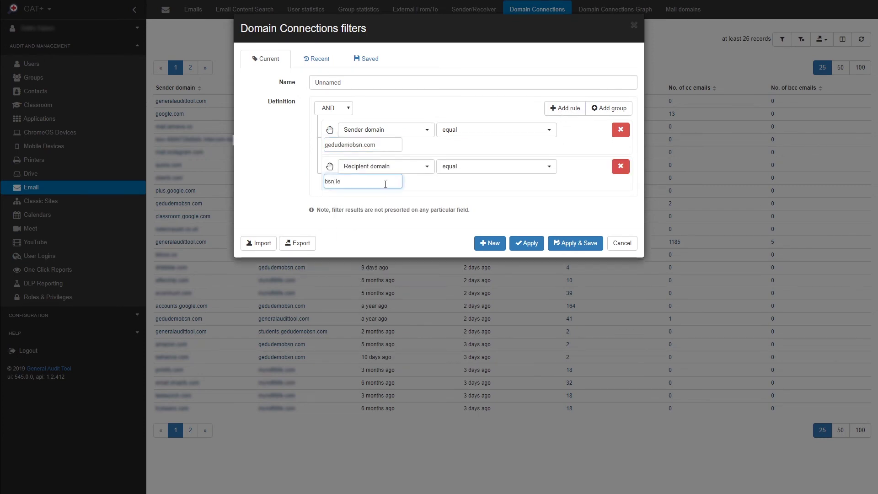
{"action": "left_click", "coordinate": [527, 243]}
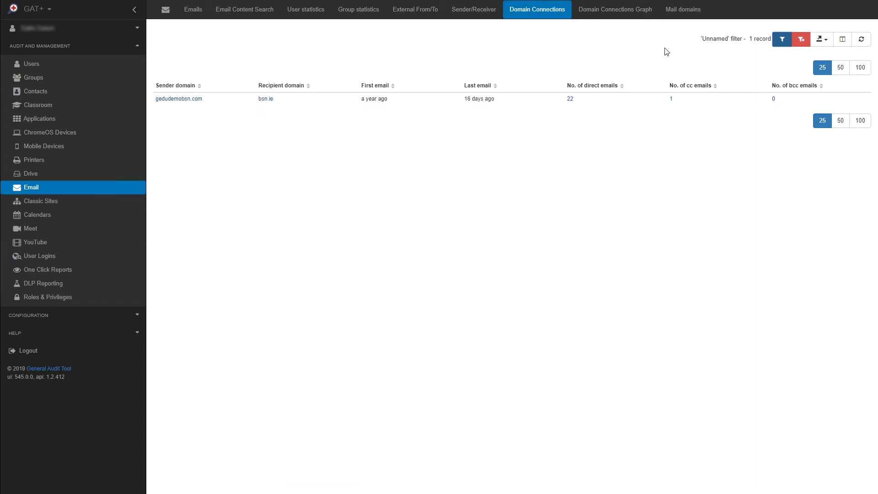
Step: Examine the domain connections graph and the connection details of its bsn.ie node
{"action": "left_click", "coordinate": [639, 18]}
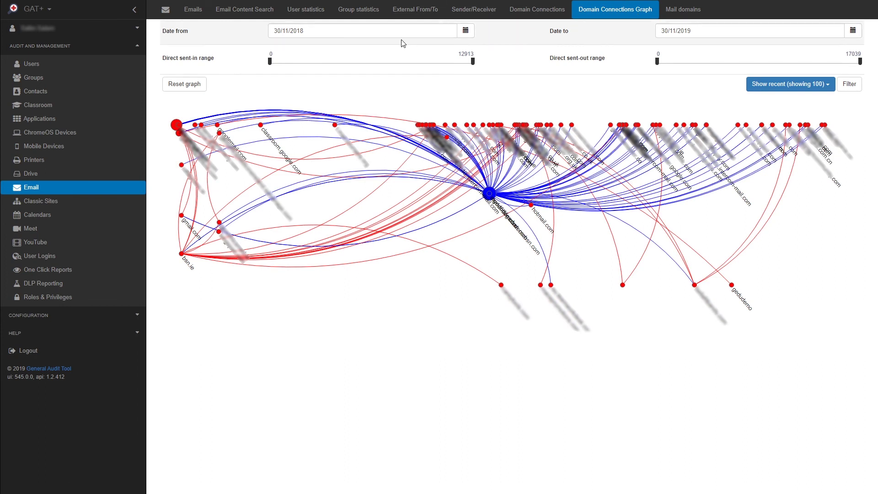
{"action": "mouse_move", "coordinate": [490, 195]}
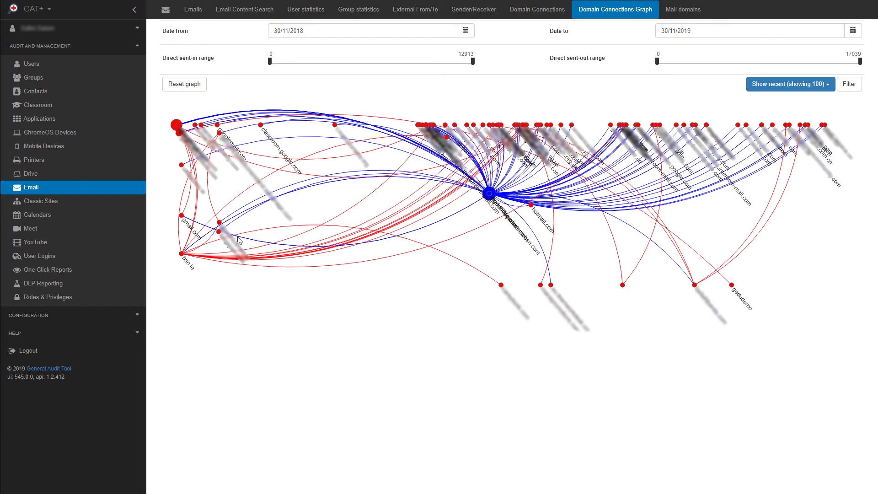
{"action": "left_click", "coordinate": [182, 254]}
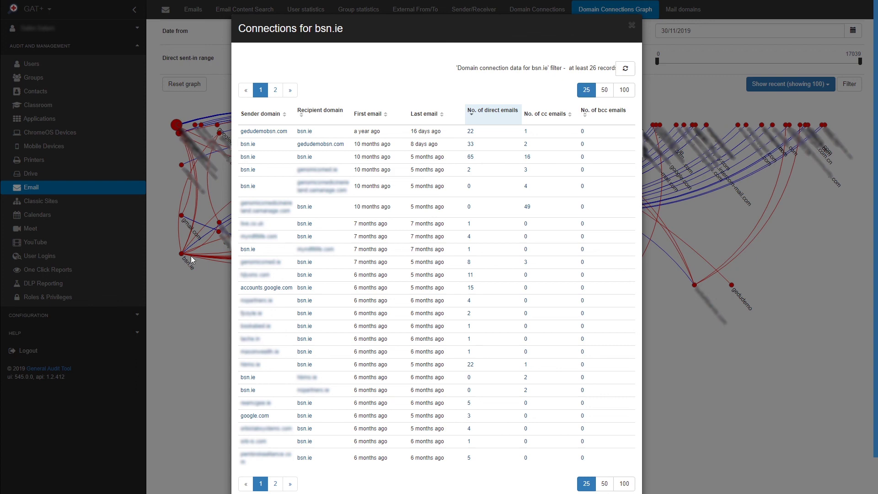
{"action": "left_click", "coordinate": [631, 28]}
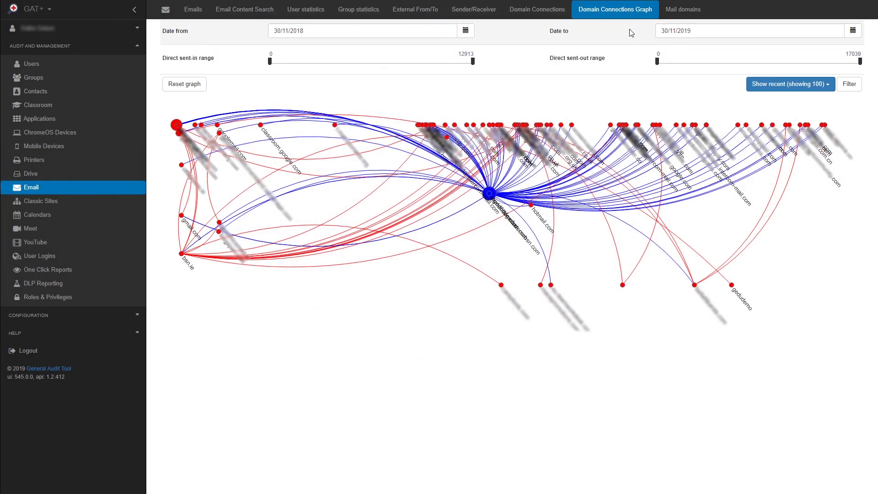
Step: Filter the mail domains by domain equal to "bsn.ie"
{"action": "left_click", "coordinate": [680, 18]}
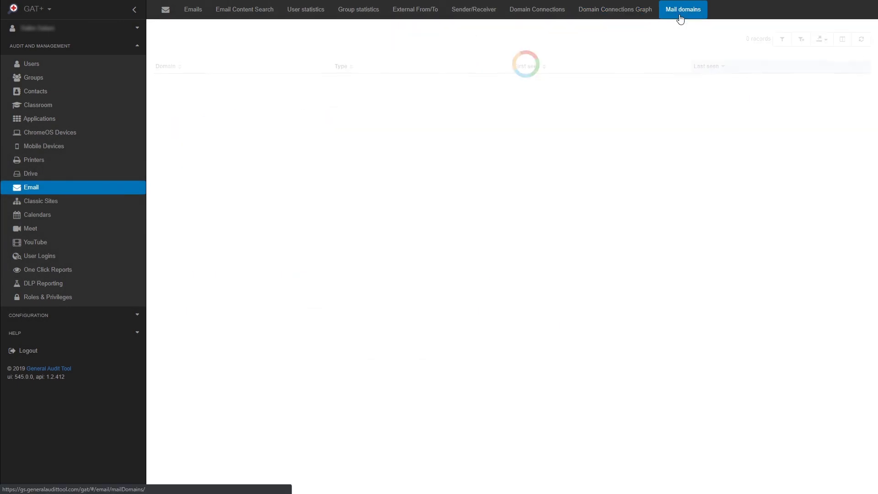
{"action": "left_click", "coordinate": [777, 39]}
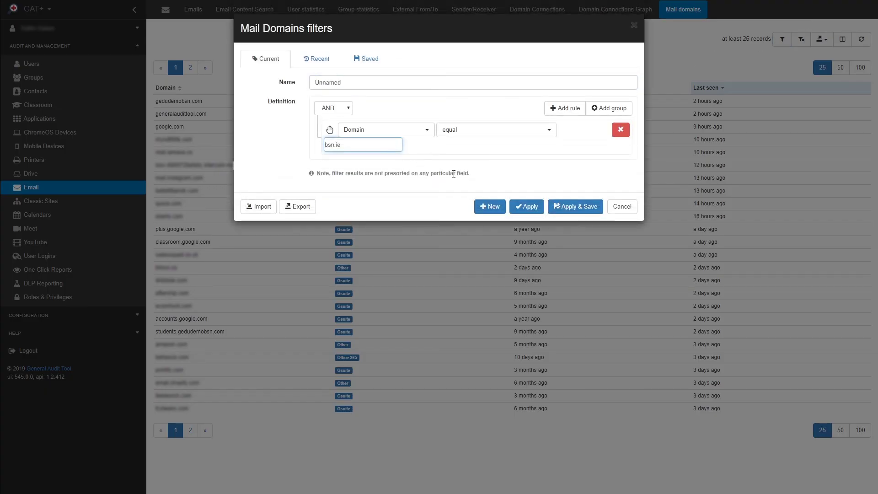
{"action": "left_click", "coordinate": [529, 207]}
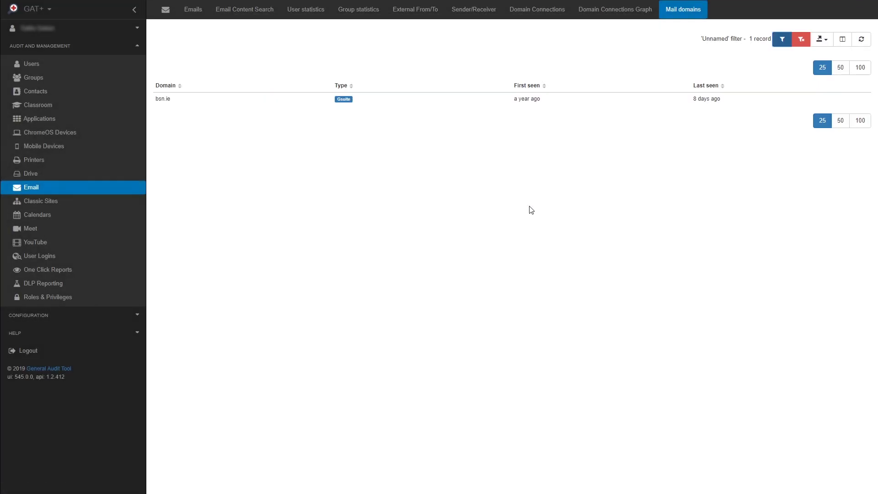